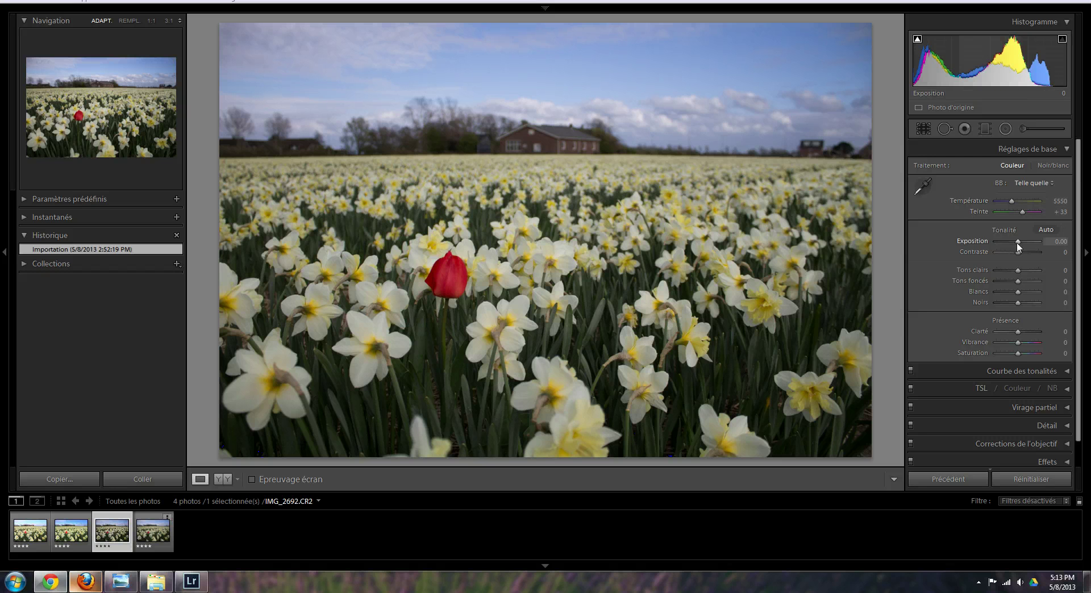
# In the Basic panel, set Exposure +0.20, Highlights +25 and Shadows −17
pyautogui.moveTo(1018, 242); pyautogui.dragTo(1019, 242)
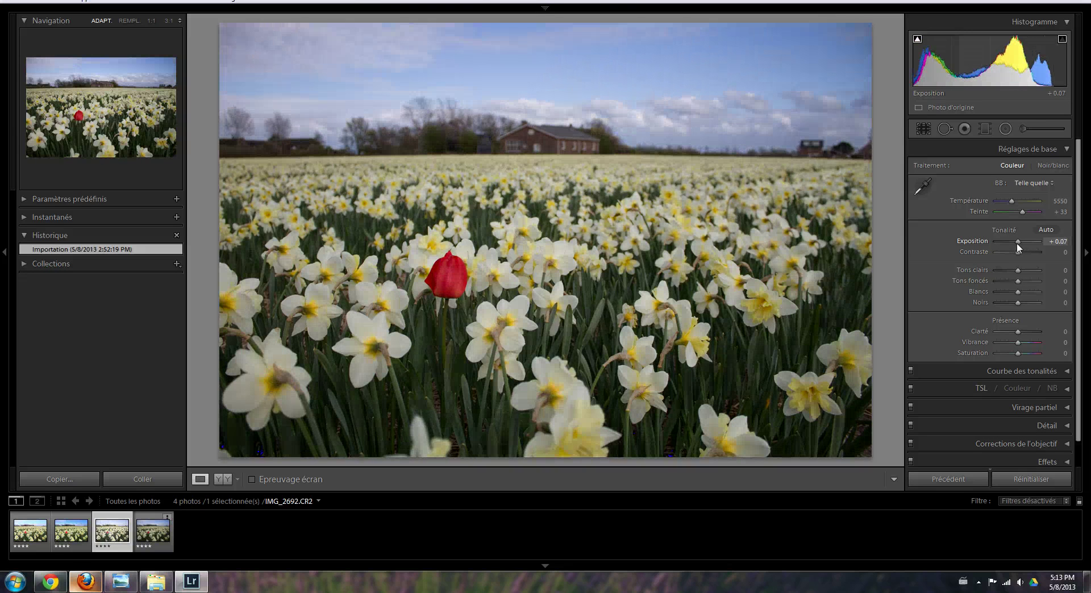
pyautogui.moveTo(1017, 243); pyautogui.dragTo(1018, 243)
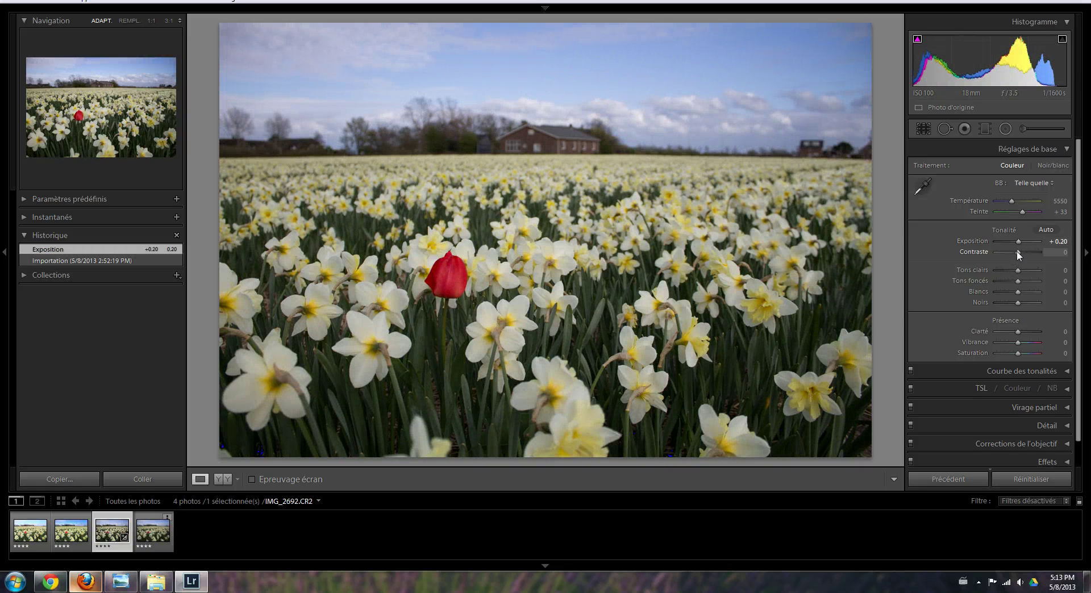
pyautogui.moveTo(1018, 271); pyautogui.dragTo(1024, 271)
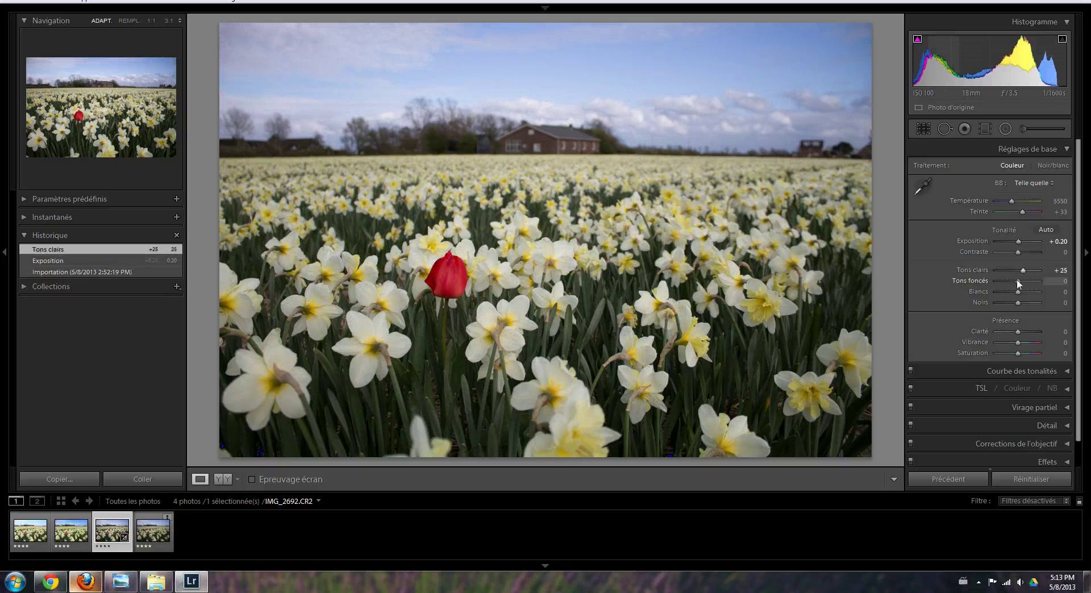
pyautogui.moveTo(1018, 281); pyautogui.dragTo(1014, 282)
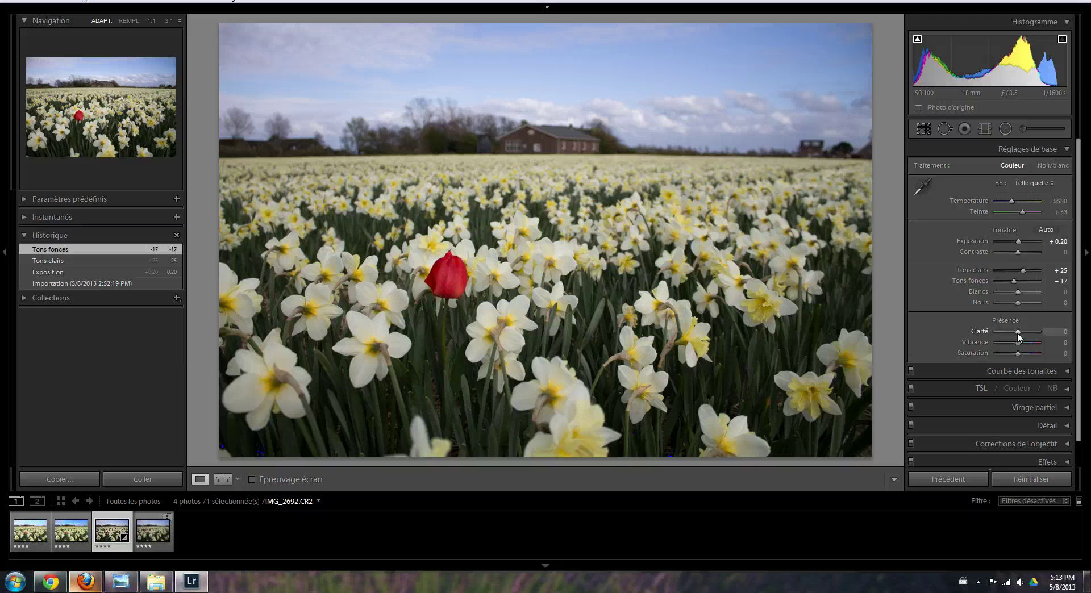
# Preview Clarity at +100, then pull it back and settle on +12
pyautogui.moveTo(1018, 334); pyautogui.dragTo(1043, 337)
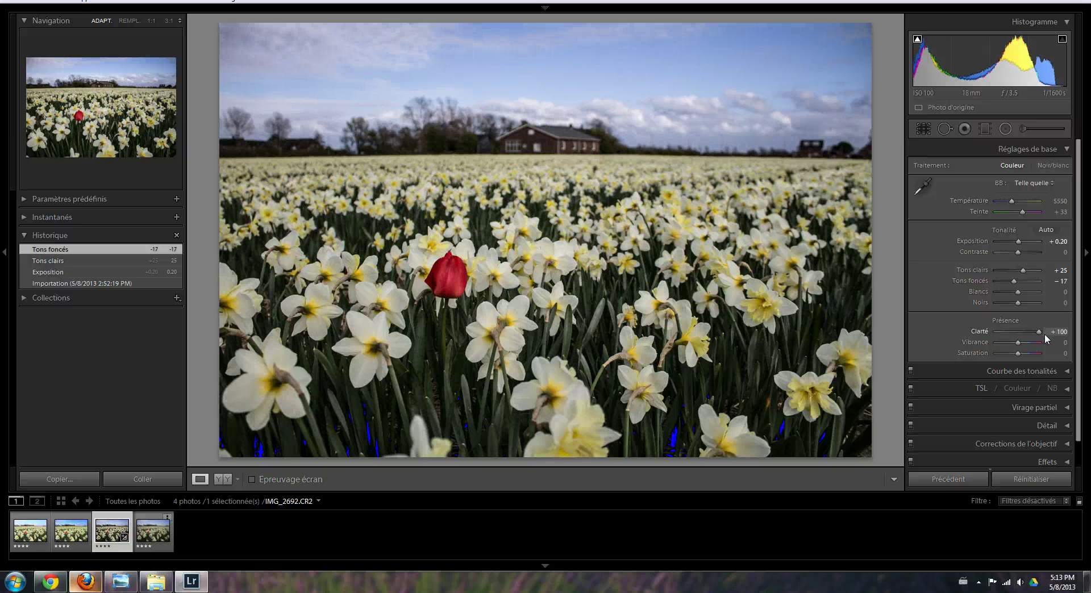
pyautogui.moveTo(1038, 332); pyautogui.dragTo(1017, 335)
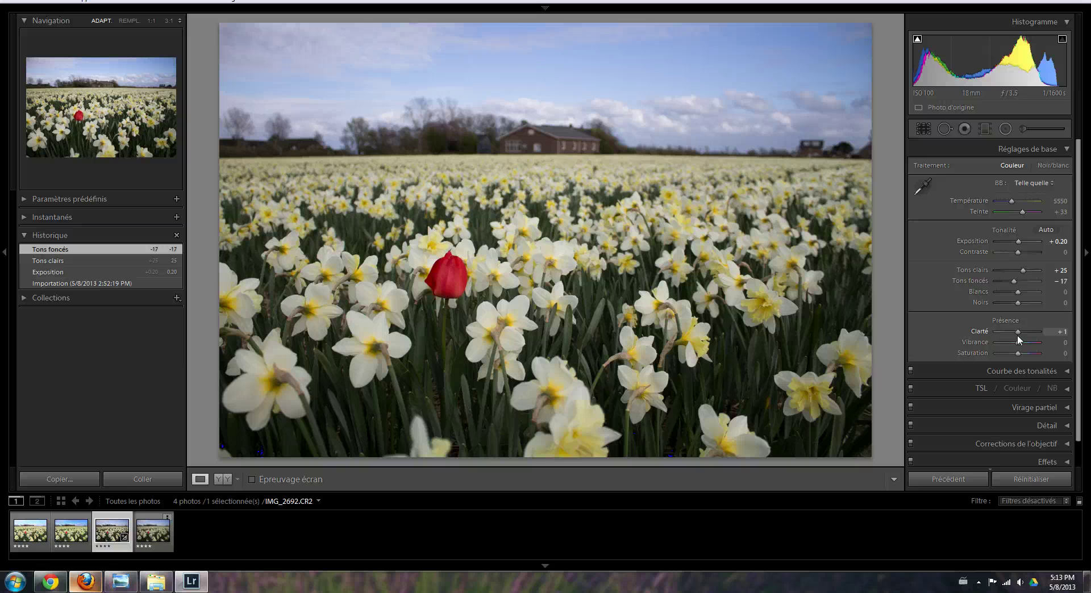
pyautogui.moveTo(1017, 335); pyautogui.dragTo(1021, 341)
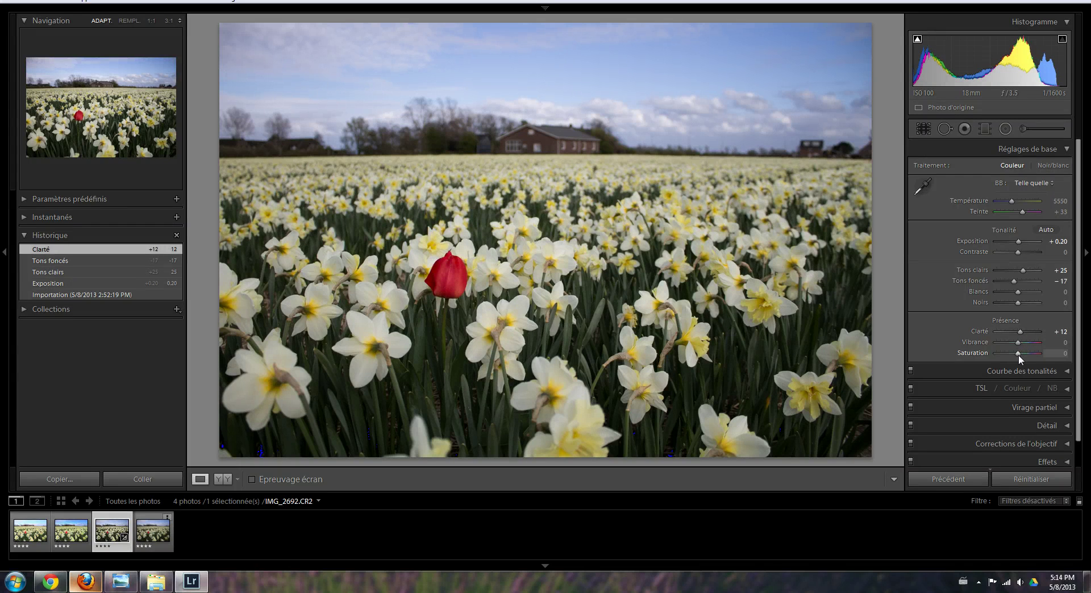
# Try Saturation and reset it to 0, then raise Vibrance to +71
pyautogui.moveTo(1018, 355)
pyautogui.mouseDown()
pyautogui.moveTo(1043, 357)
pyautogui.moveTo(1020, 352)
pyautogui.moveTo(1034, 343)
pyautogui.mouseUp()
pyautogui.doubleClick(1020, 352)
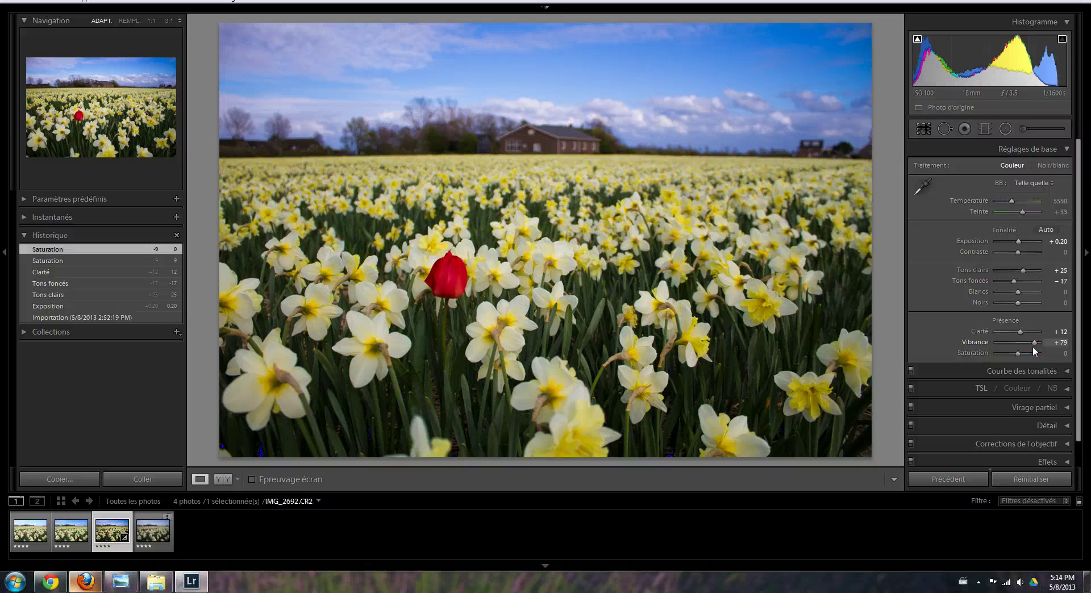
pyautogui.doubleClick(1034, 343)
pyautogui.moveTo(1018, 352); pyautogui.dragTo(1035, 355)
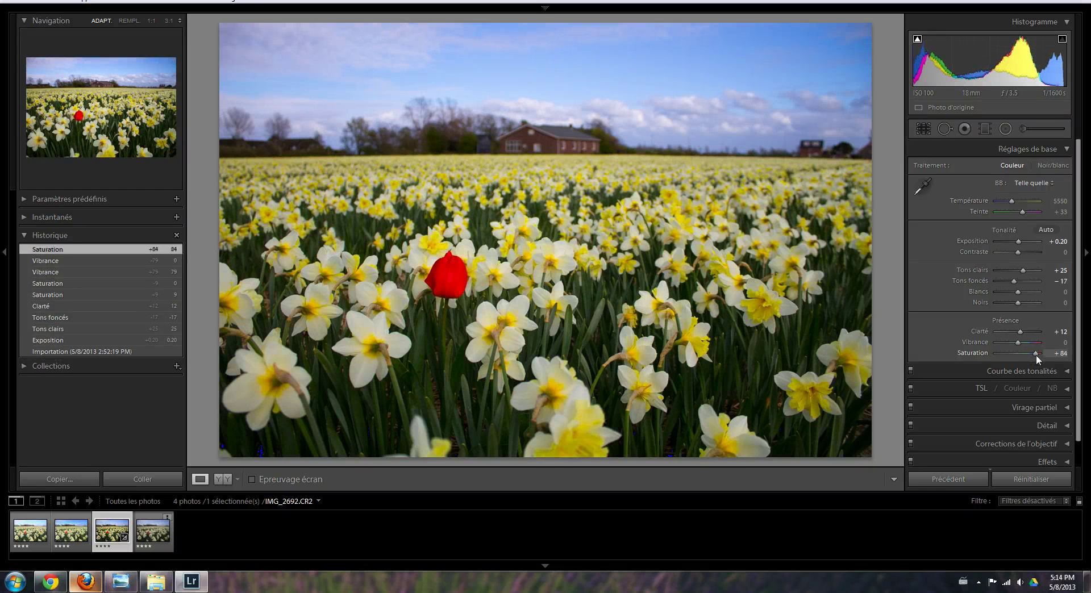
pyautogui.doubleClick(1036, 354)
pyautogui.moveTo(1017, 344); pyautogui.dragTo(1030, 344)
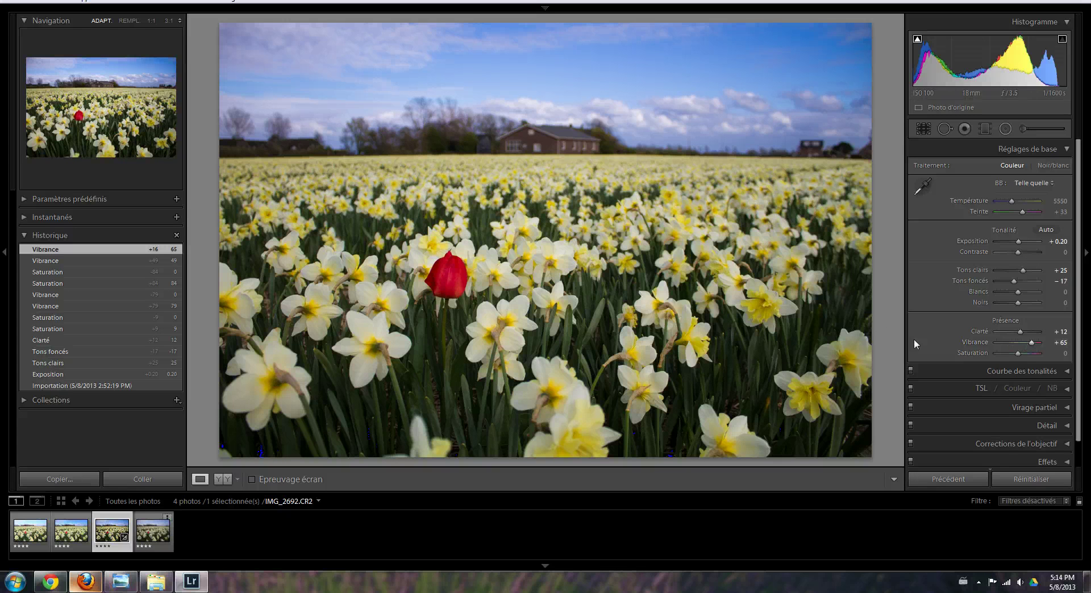
pyautogui.moveTo(1032, 345); pyautogui.dragTo(1033, 344)
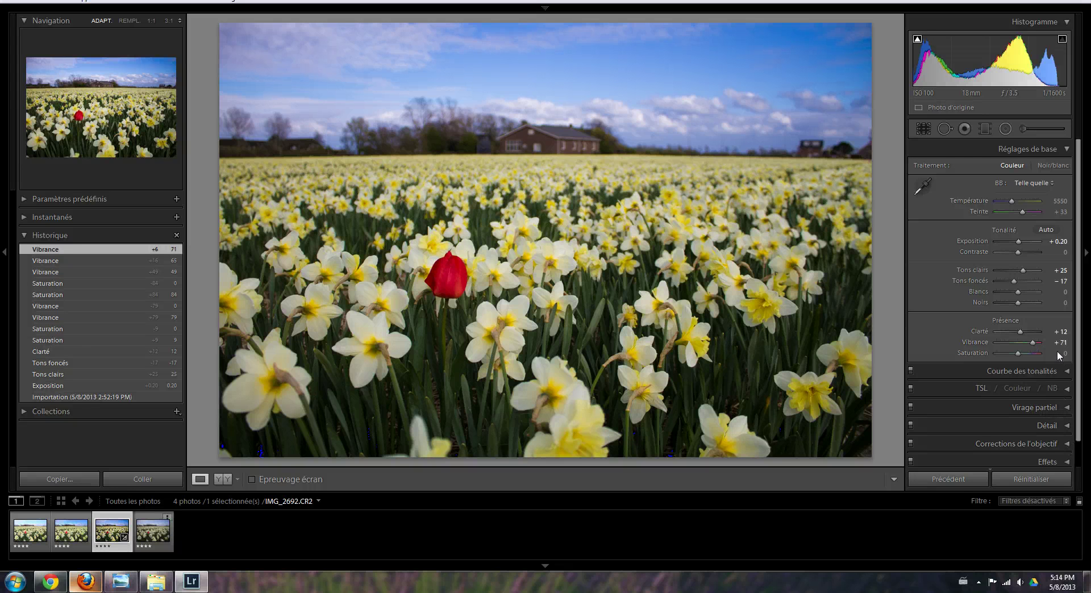
# Open the Detail panel, zoom to the flowers at 1:1, and raise sharpening amount to 95
pyautogui.click(1067, 463)
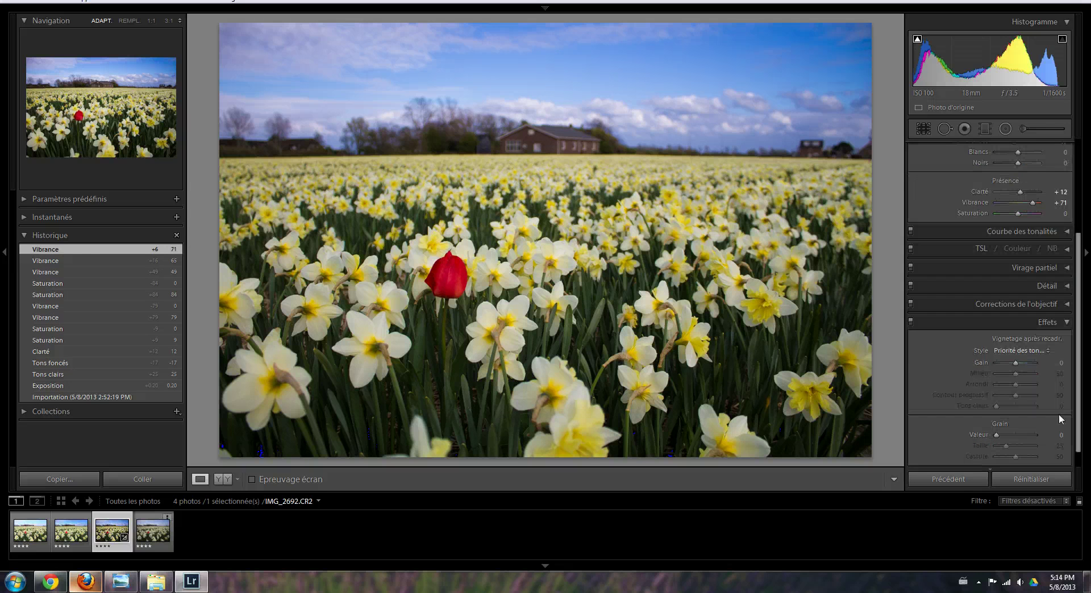
pyautogui.click(1068, 324)
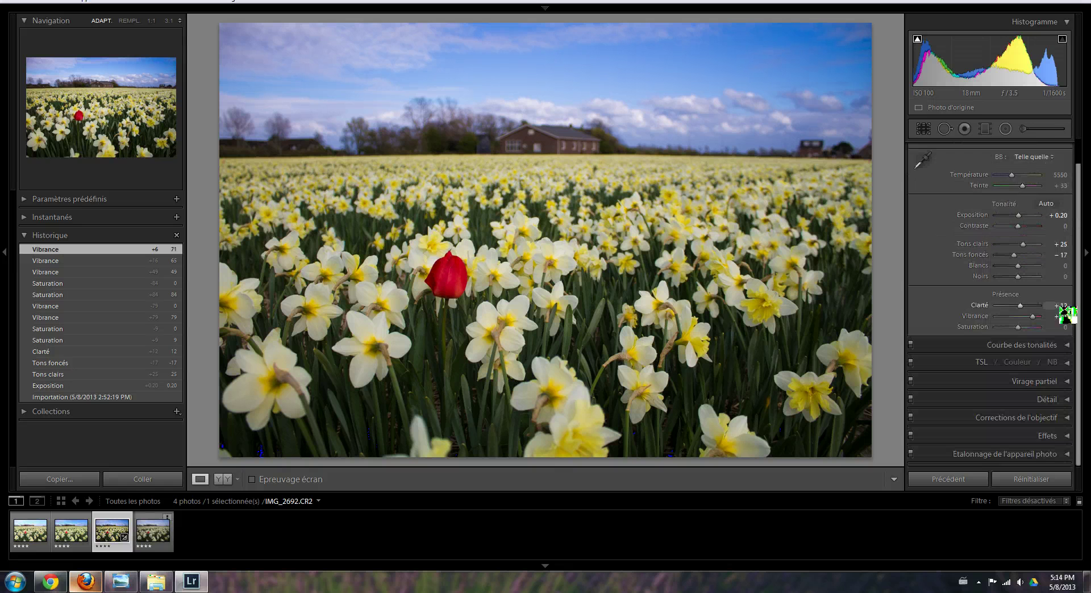
pyautogui.click(1069, 401)
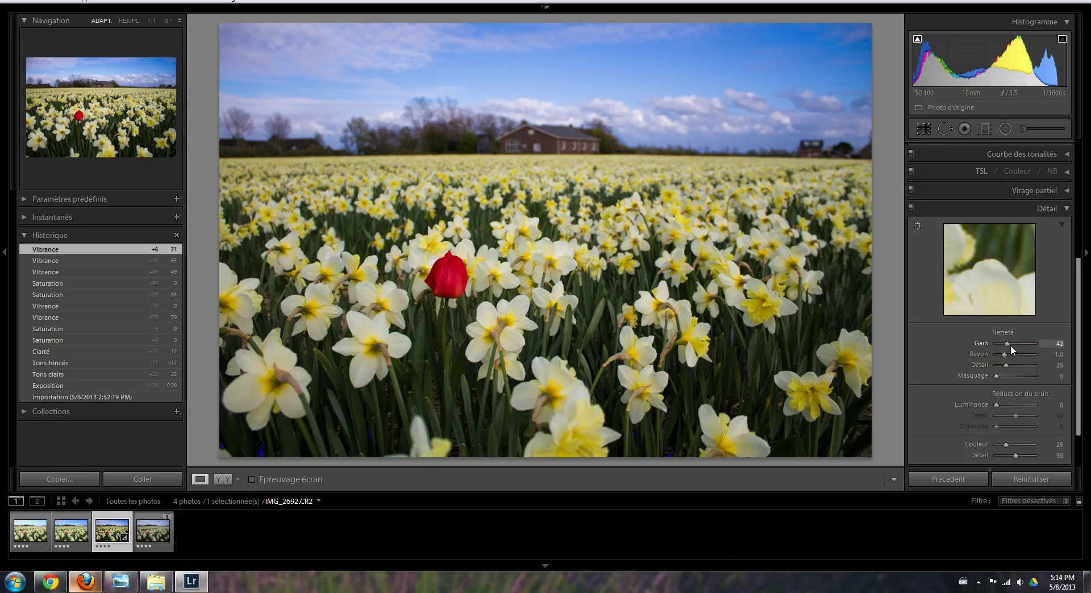
pyautogui.moveTo(1014, 345); pyautogui.dragTo(1015, 345)
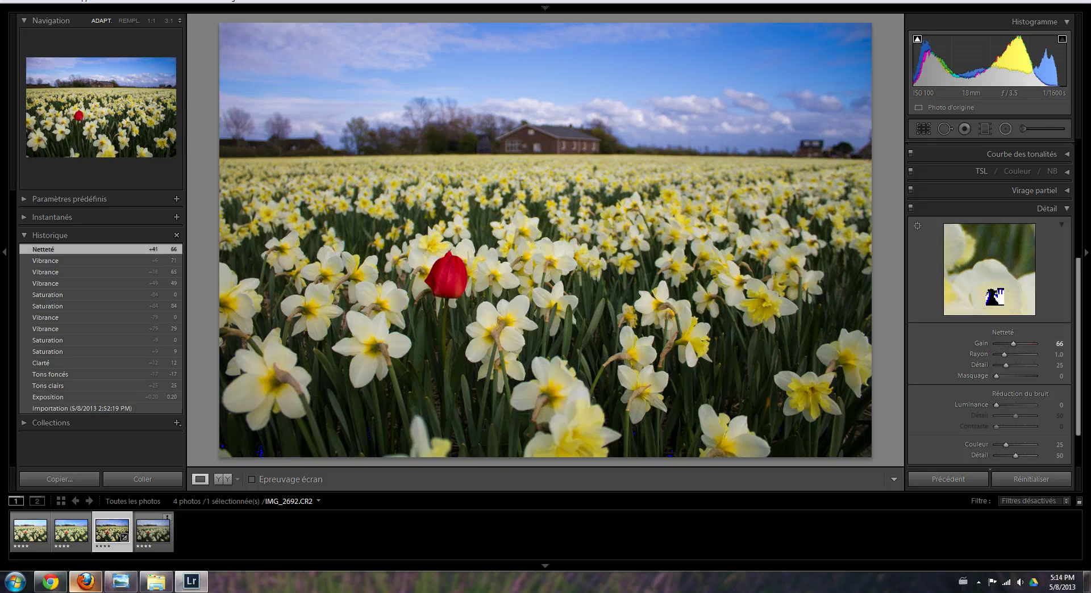
pyautogui.moveTo(1003, 292); pyautogui.dragTo(1003, 300)
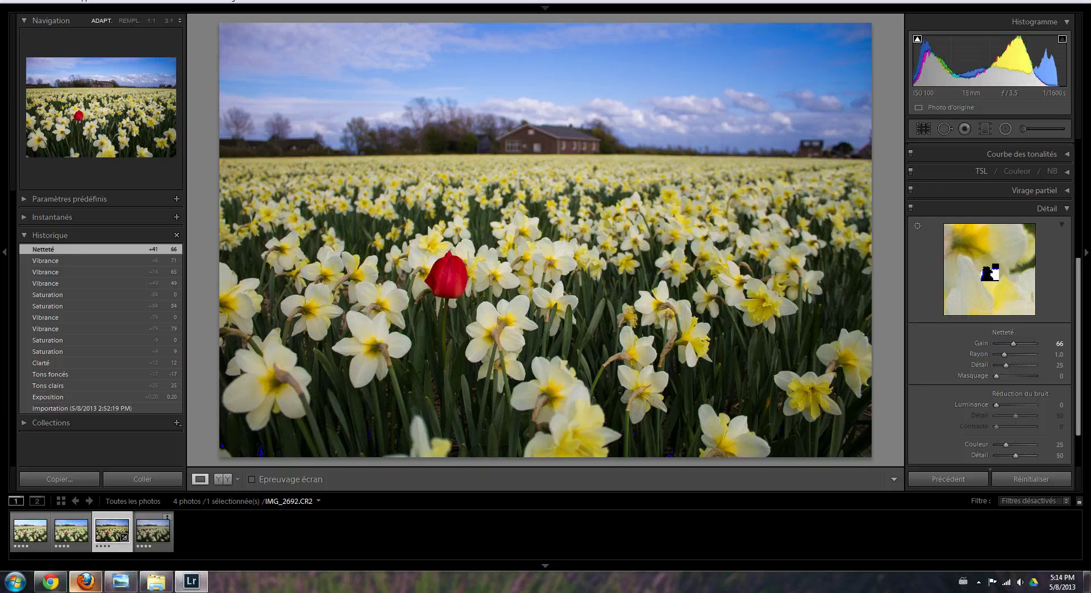
pyautogui.click(515, 253)
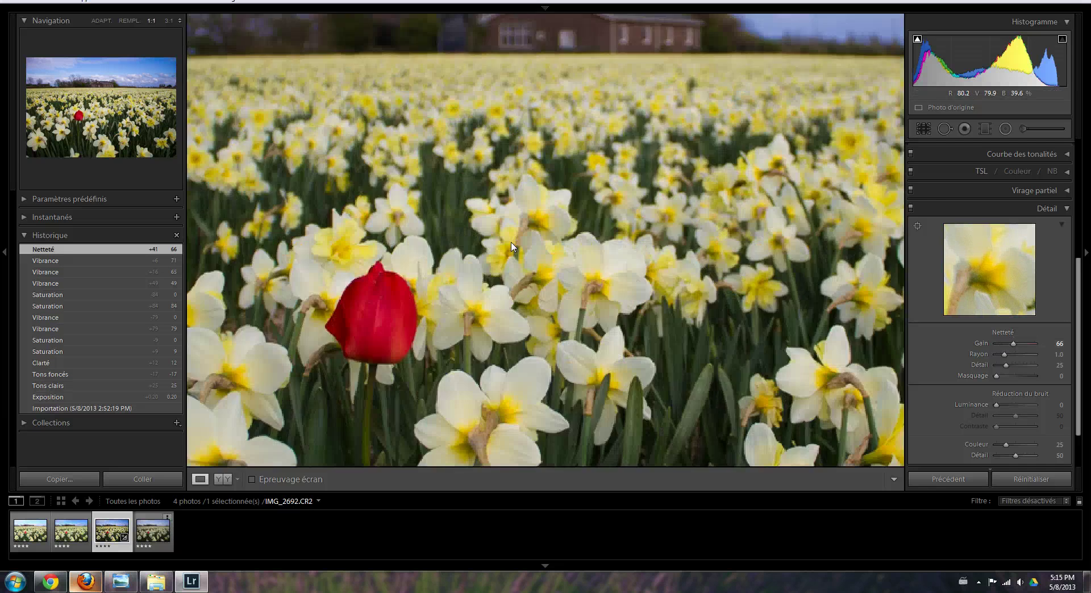
pyautogui.click(519, 251)
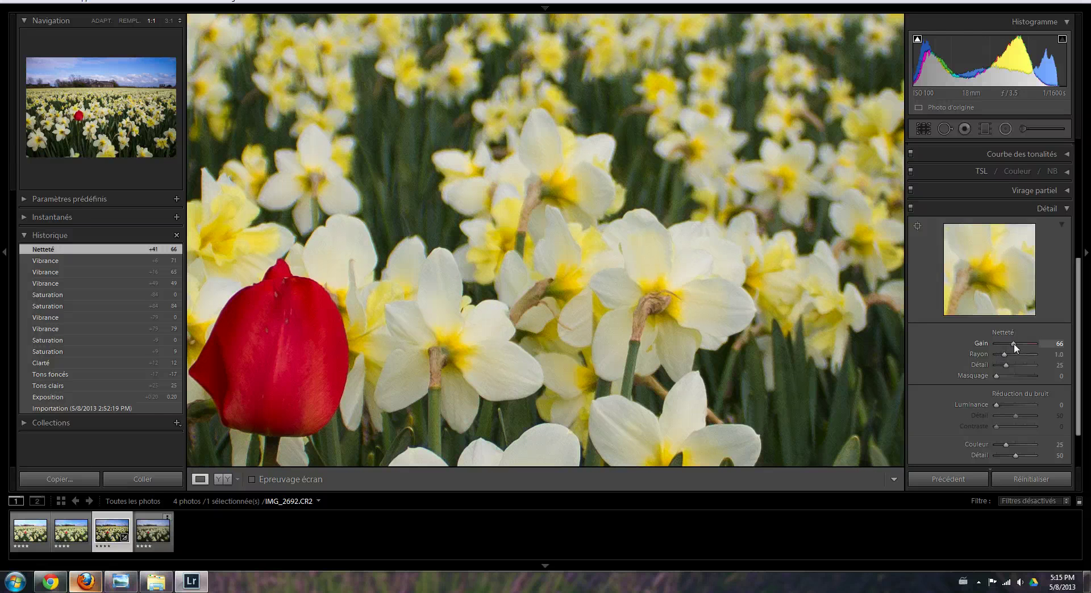
pyautogui.moveTo(1017, 343); pyautogui.dragTo(1021, 343)
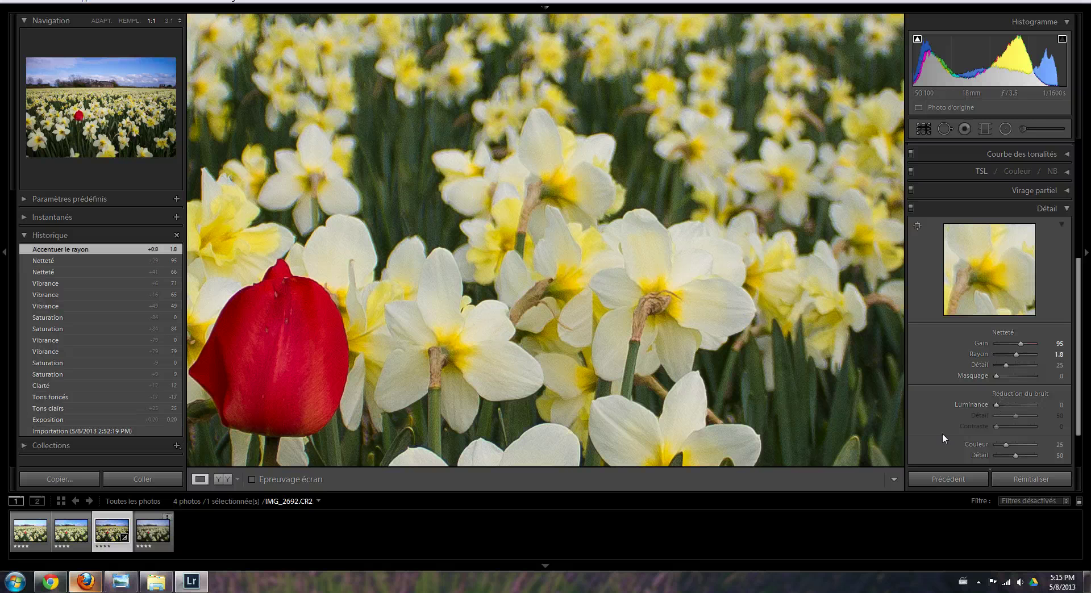
# Set sharpening to 110 with radius 2.0 and luminance noise reduction to 35, then return to fit view
pyautogui.moveTo(995, 404); pyautogui.dragTo(1001, 403)
pyautogui.moveTo(1006, 404); pyautogui.dragTo(1005, 404)
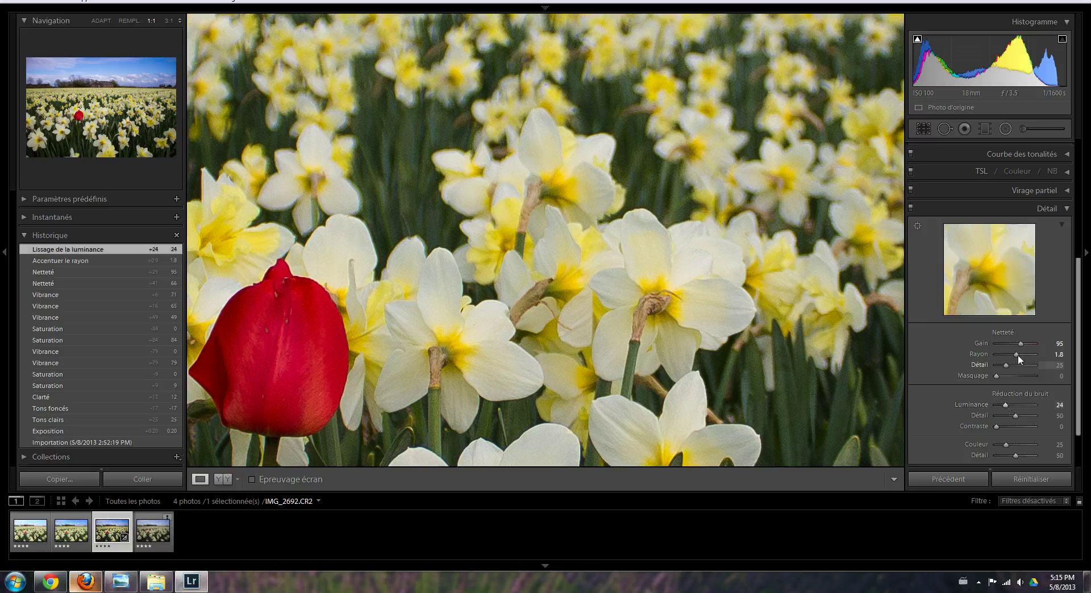
pyautogui.moveTo(1016, 354); pyautogui.dragTo(1018, 356)
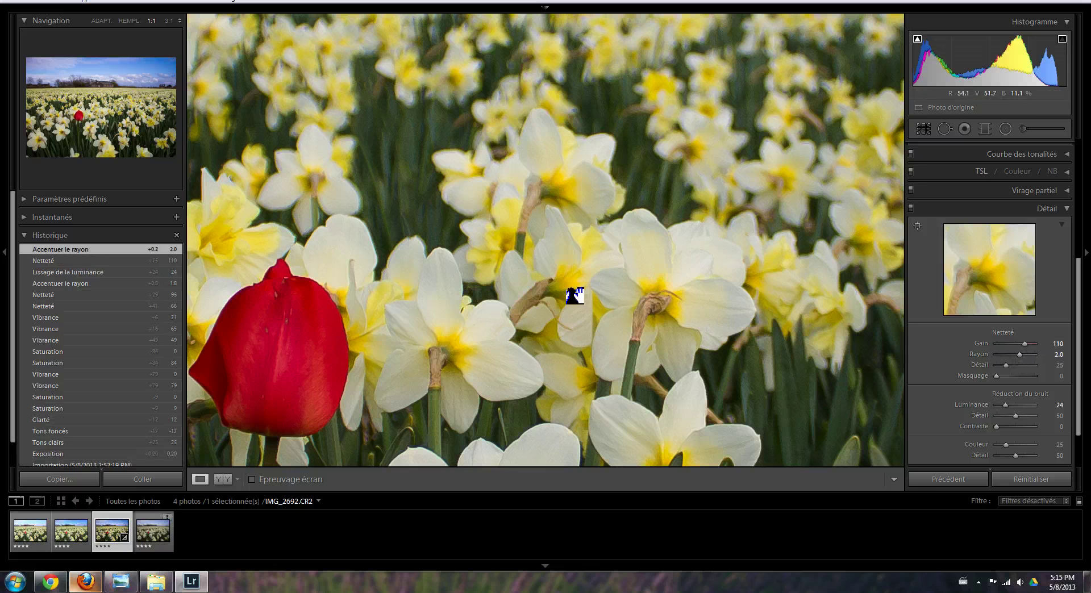
pyautogui.moveTo(1005, 406); pyautogui.dragTo(1011, 405)
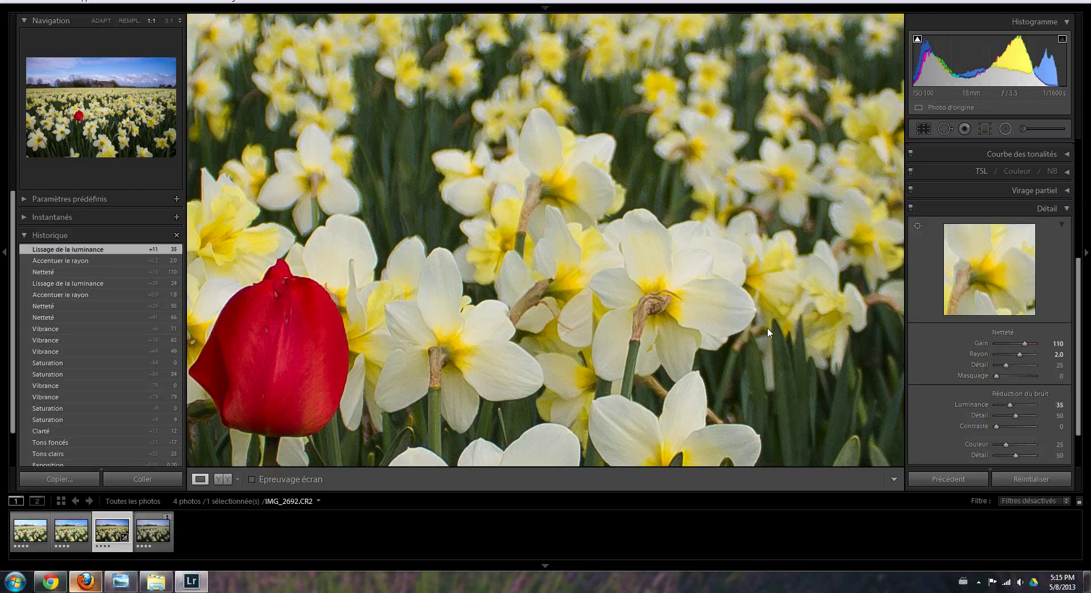
pyautogui.click(651, 286)
pyautogui.click(596, 287)
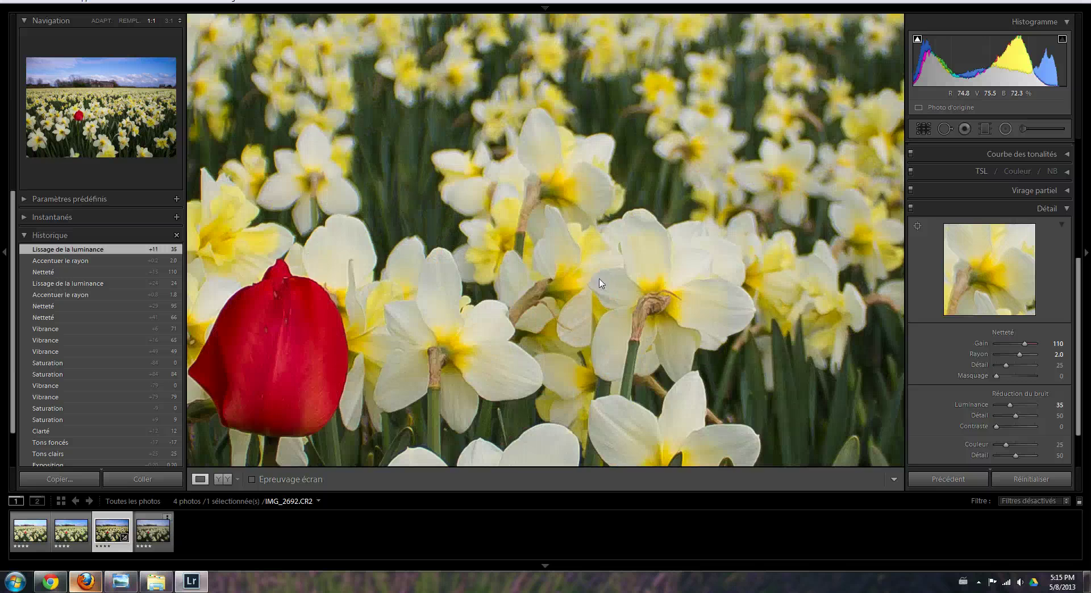
pyautogui.click(599, 282)
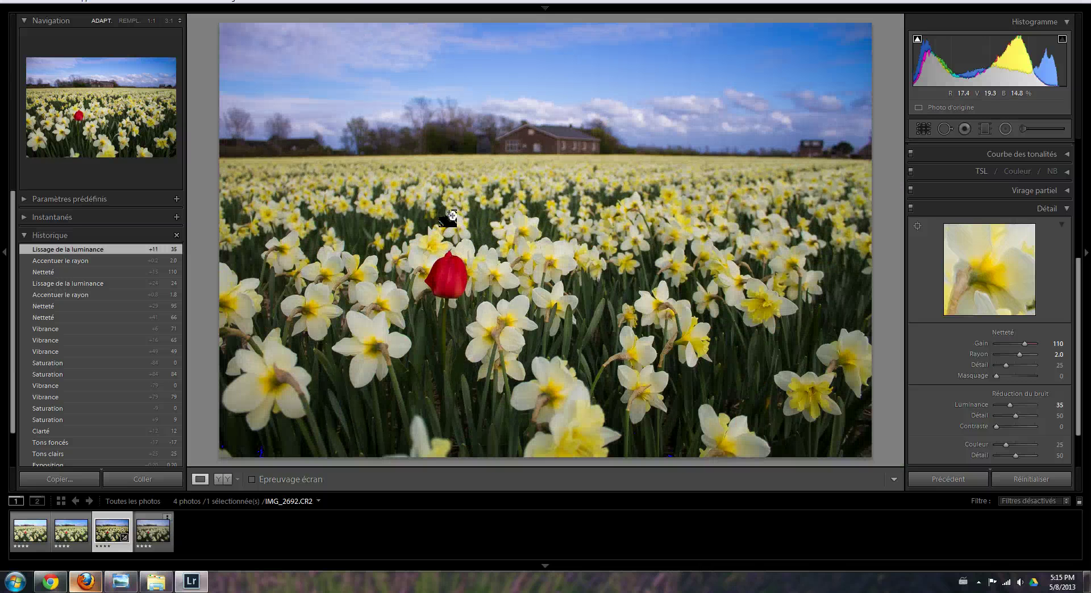
# Enable lens profile correction with Canon as the lens make, toggling it to compare
pyautogui.click(1062, 210)
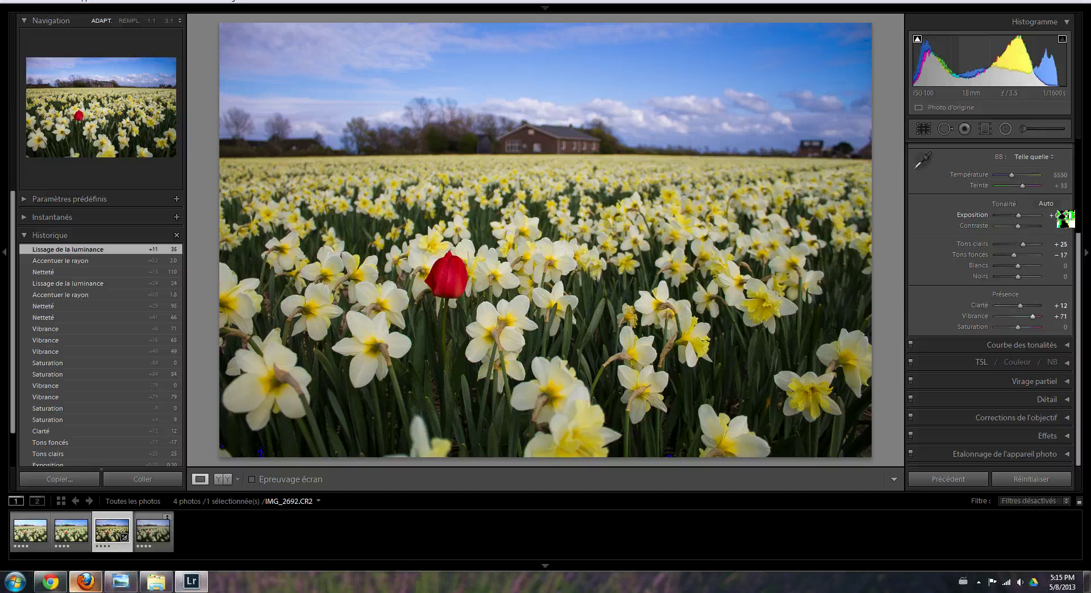
pyautogui.click(1066, 419)
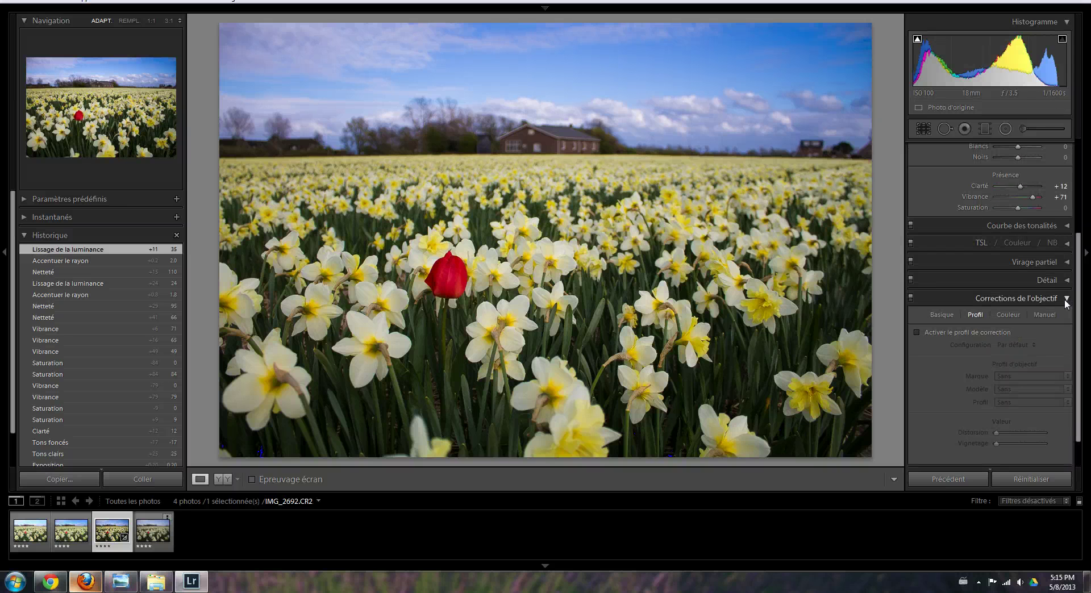
pyautogui.click(916, 332)
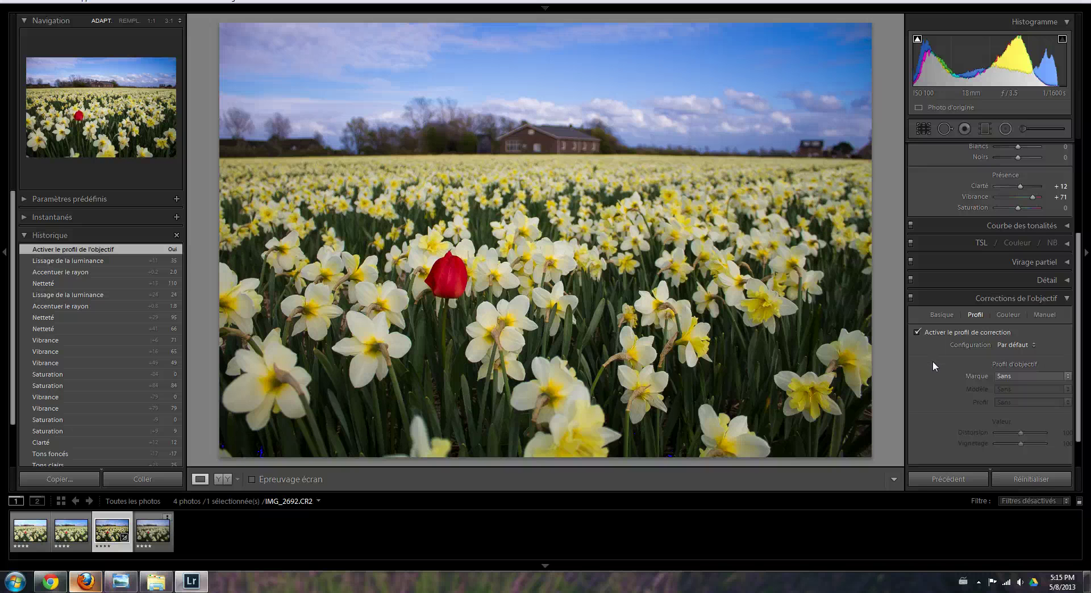
pyautogui.click(1067, 376)
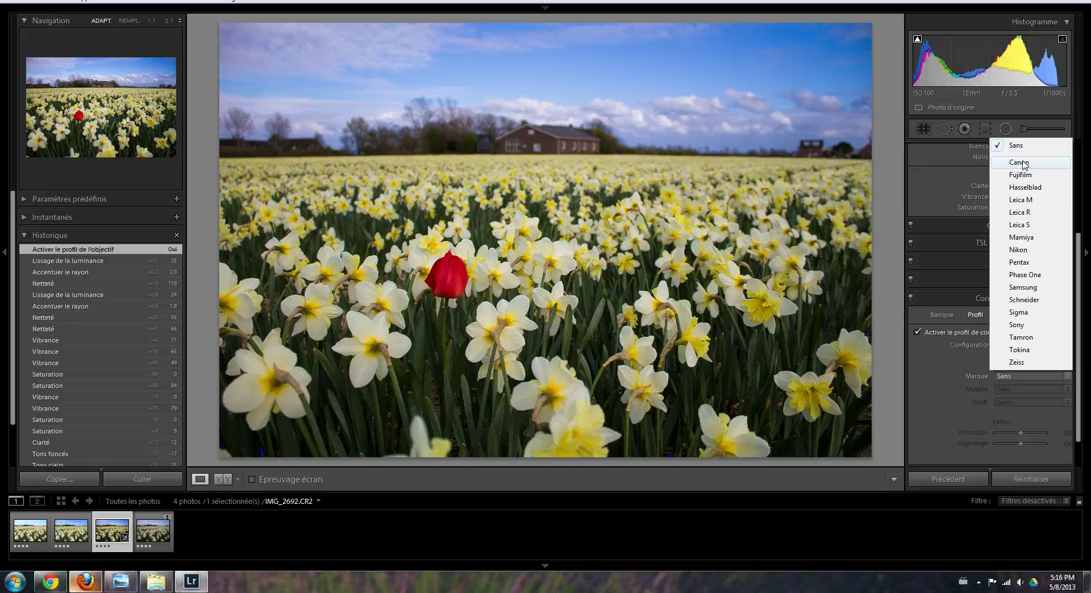
pyautogui.click(1019, 162)
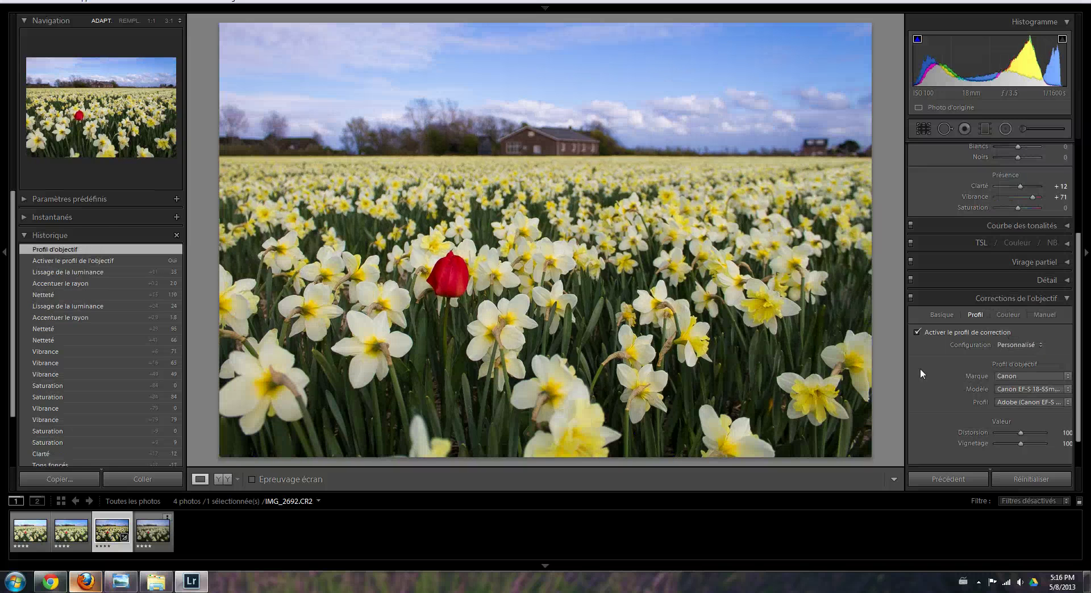
pyautogui.click(917, 333)
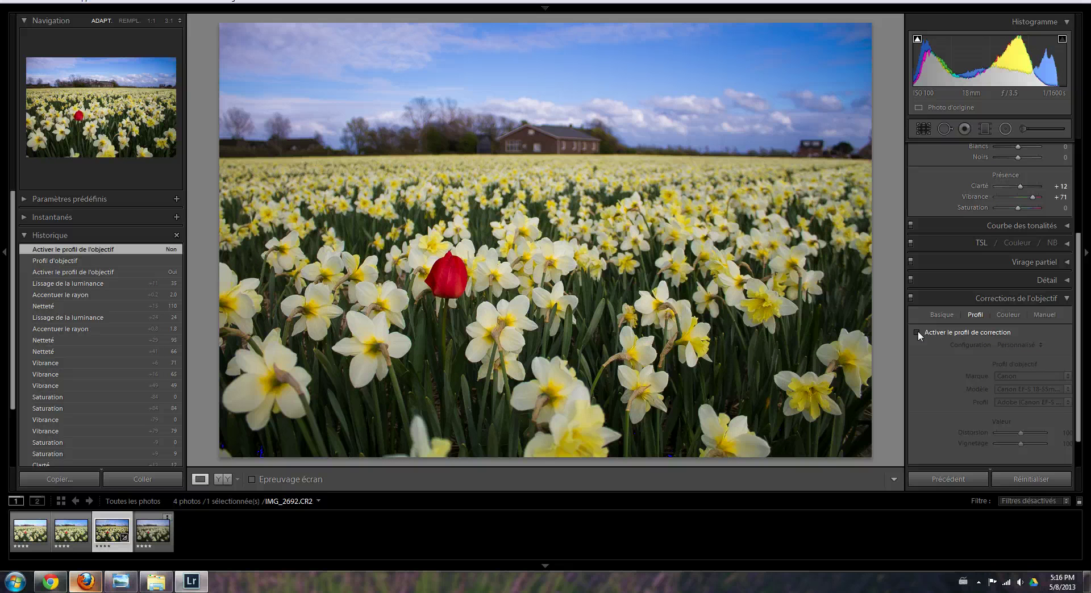
pyautogui.click(916, 332)
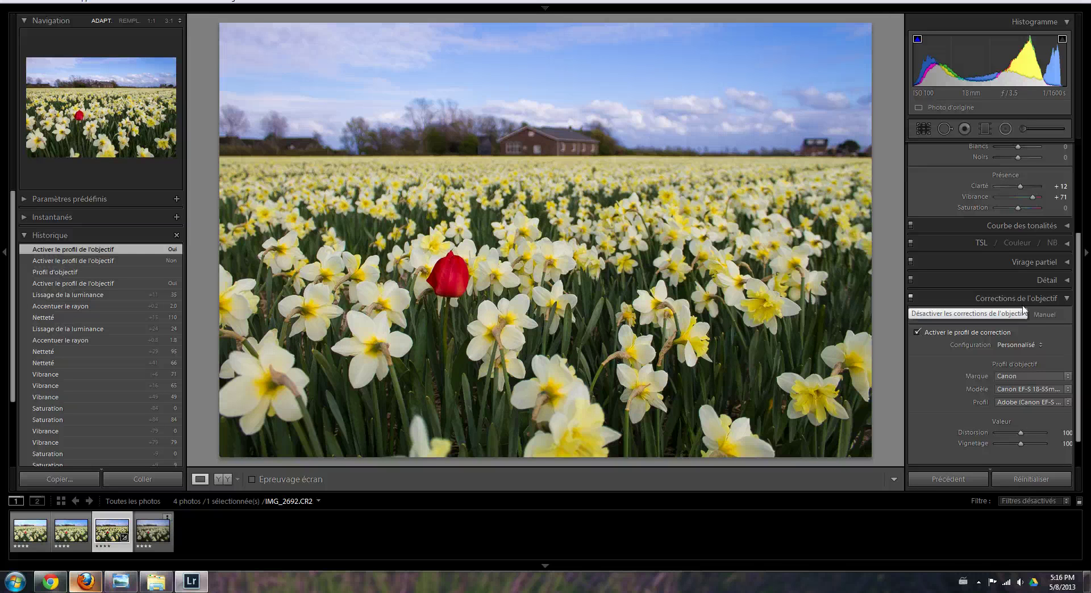
pyautogui.click(1065, 300)
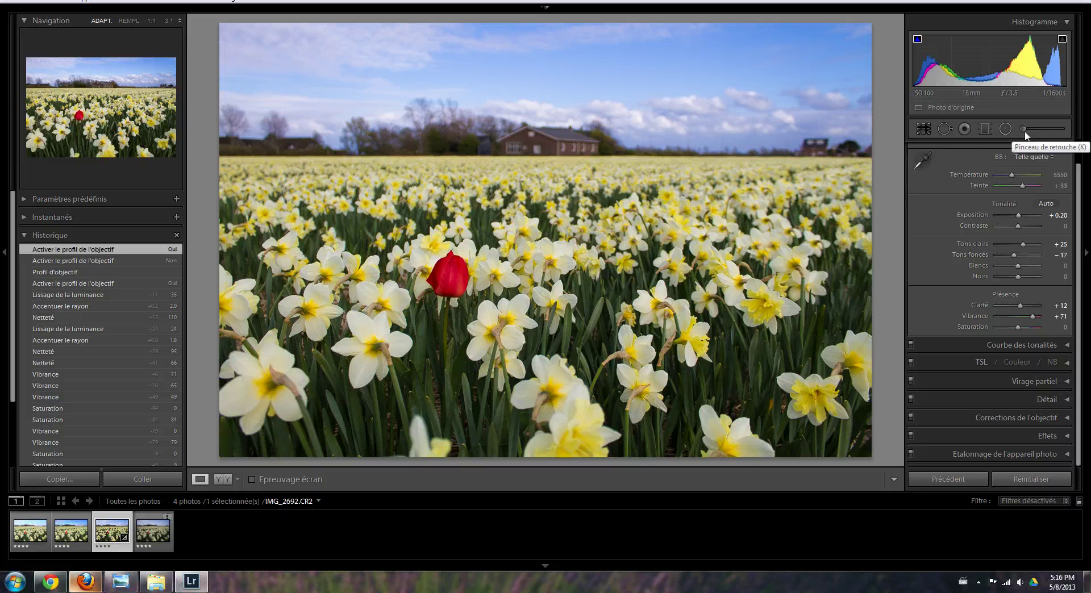
# Heal two small specks in the upper sky with Spot Removal
pyautogui.click(945, 130)
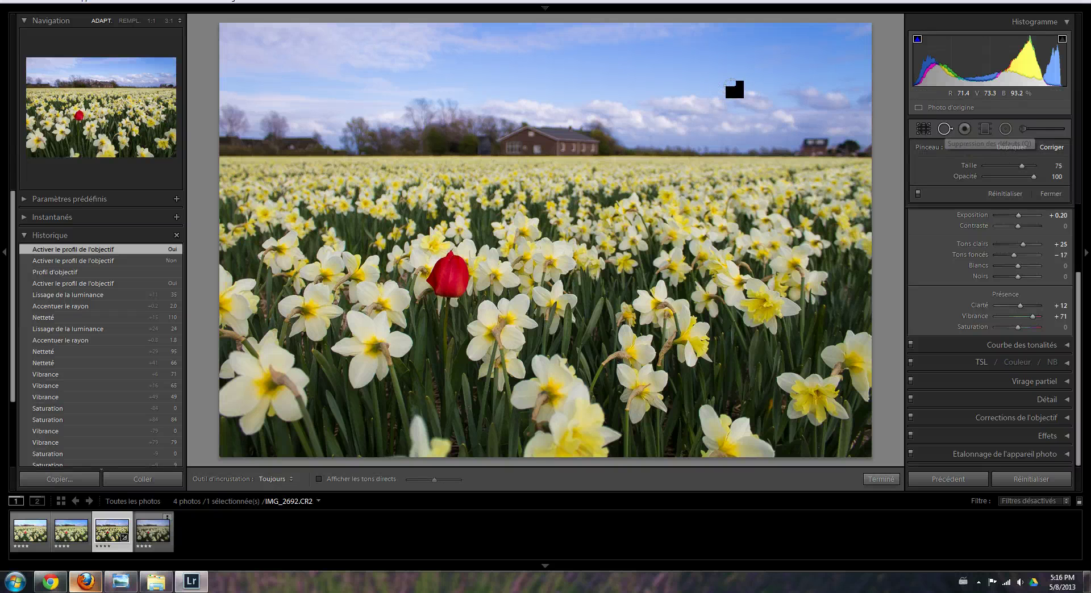
pyautogui.scroll(1, 737, 90)
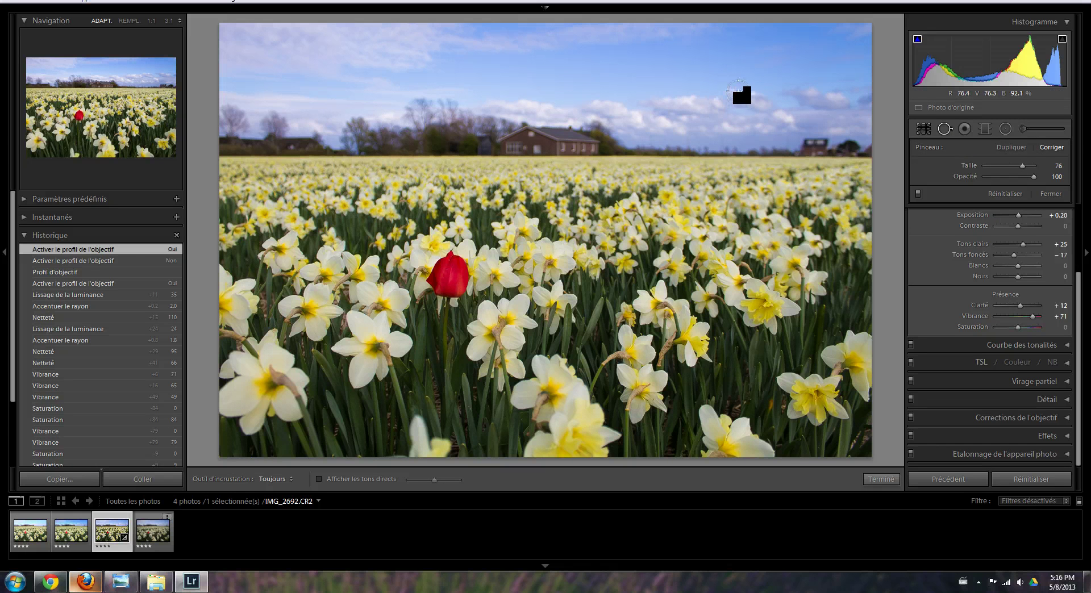
pyautogui.click(720, 89)
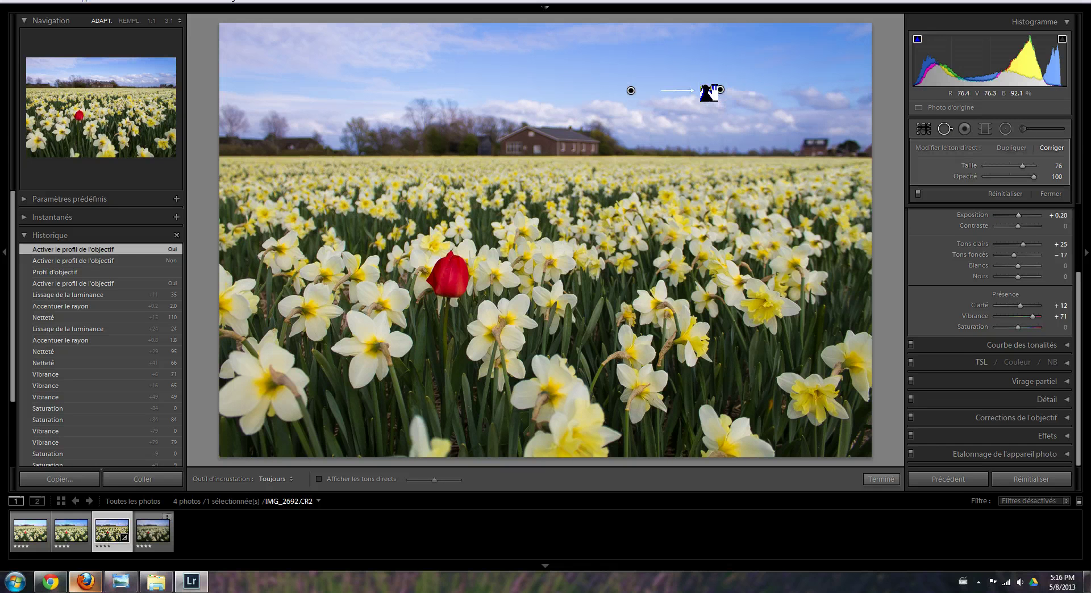
pyautogui.click(714, 71)
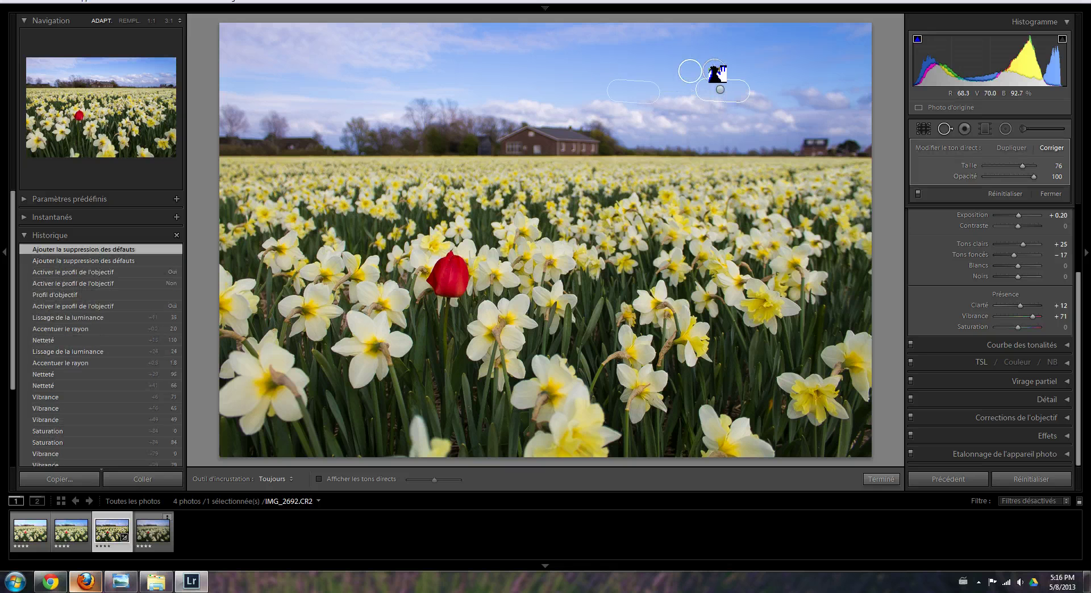
pyautogui.press('q')
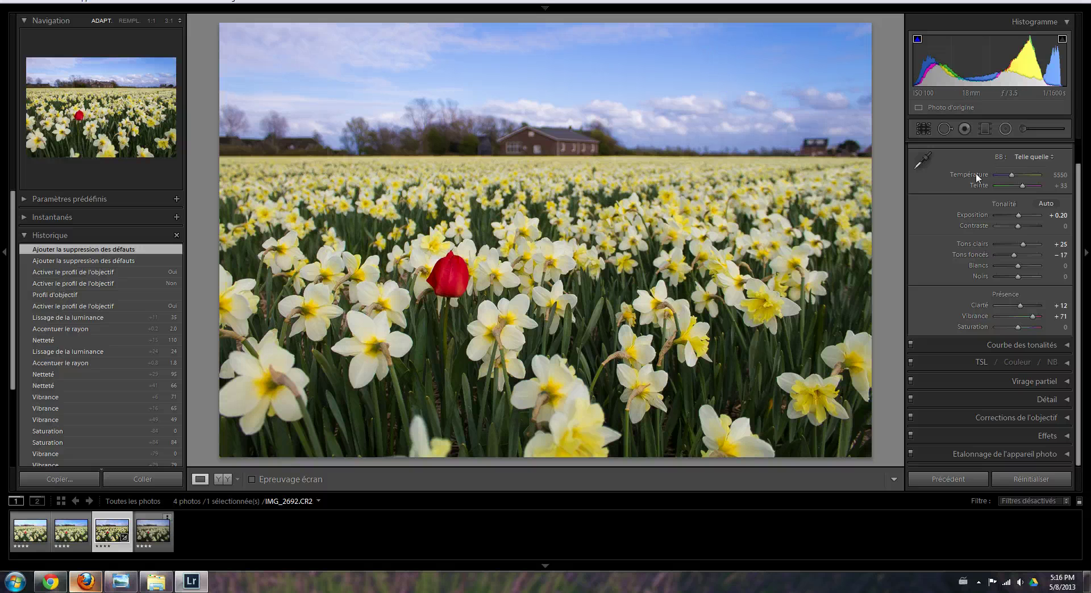
# Drag a graduated filter down over the sky and set its exposure to −0.48
pyautogui.click(985, 129)
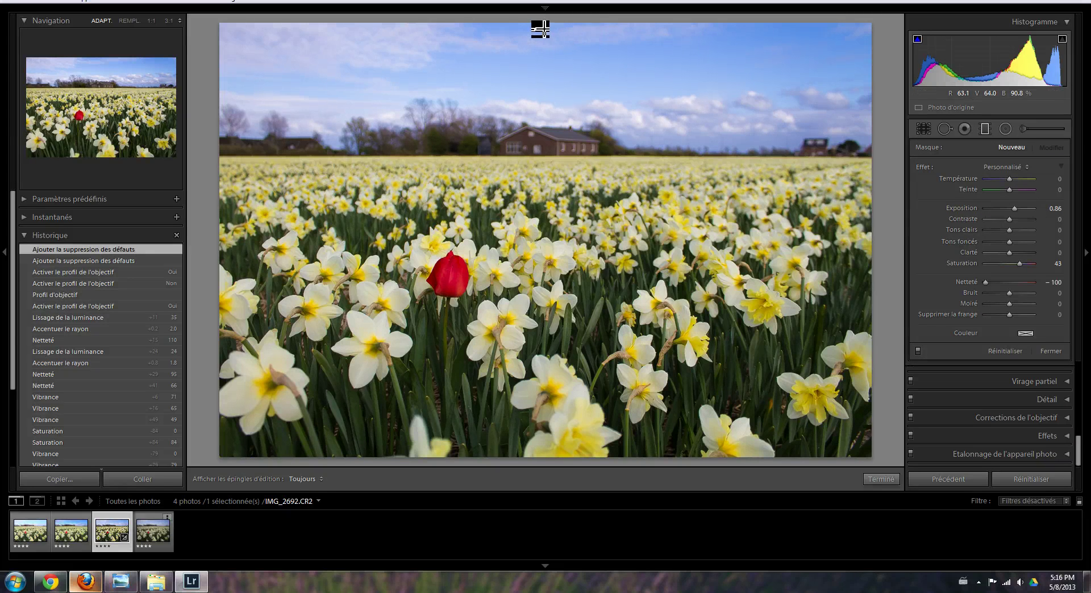
pyautogui.moveTo(535, 23); pyautogui.dragTo(540, 276)
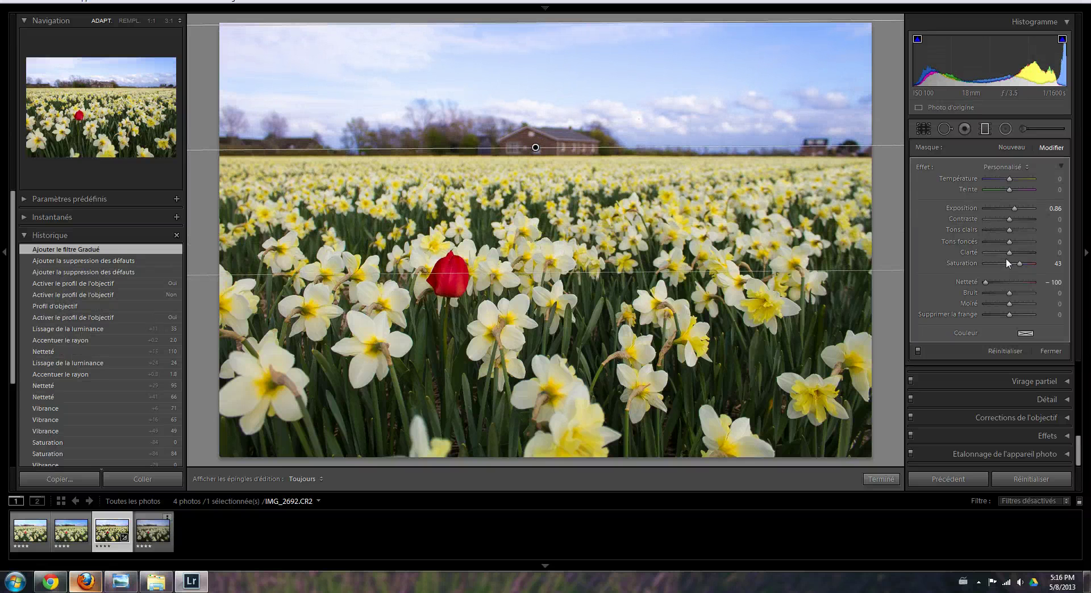
pyautogui.moveTo(1014, 208); pyautogui.dragTo(1007, 208)
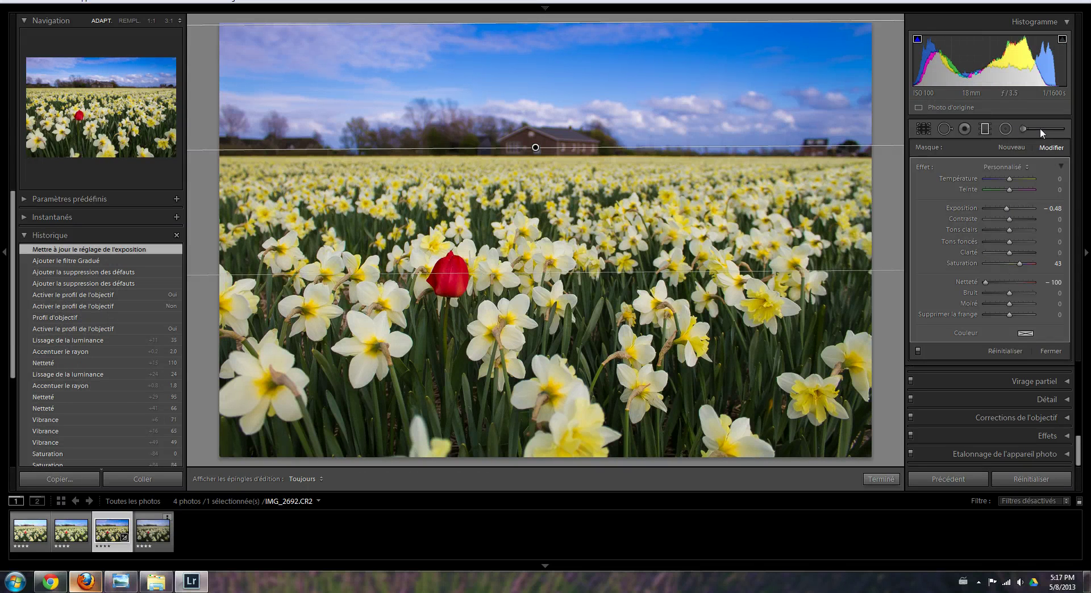
pyautogui.click(1024, 127)
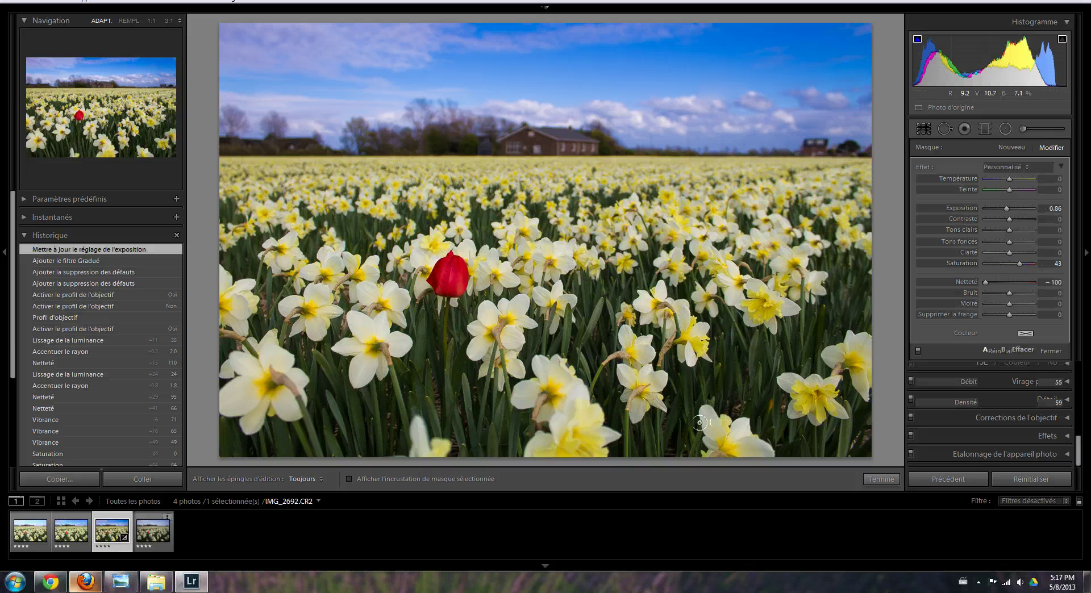
# Paint a new brush mask with feather 72 at the field's right edge, exposure −3.24
pyautogui.press('Escape')
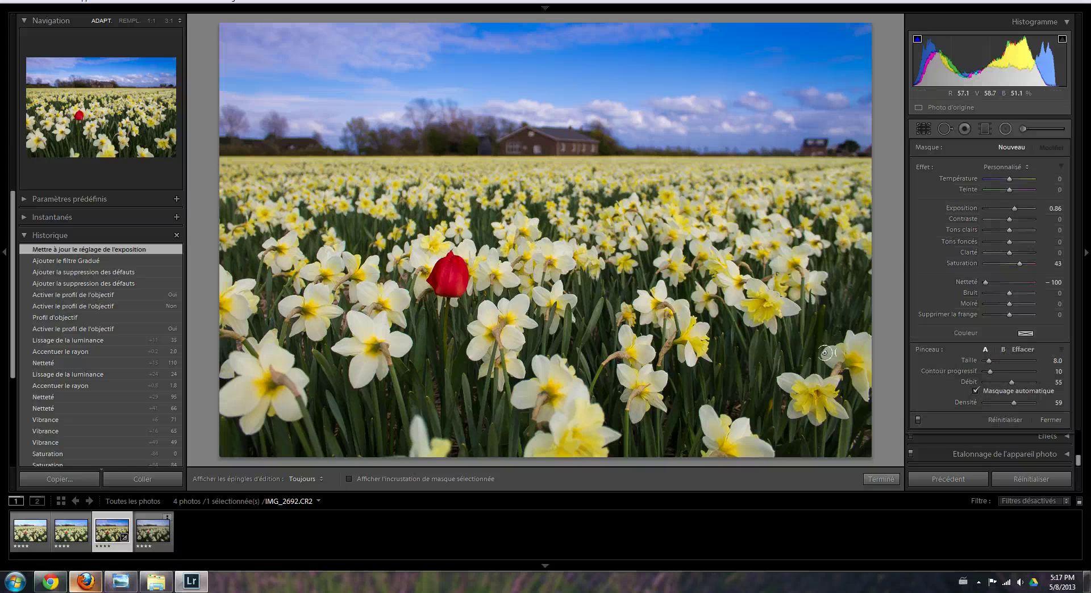
pyautogui.scroll(3, 848, 342)
pyautogui.moveTo(990, 371); pyautogui.dragTo(1021, 373)
pyautogui.press('h')
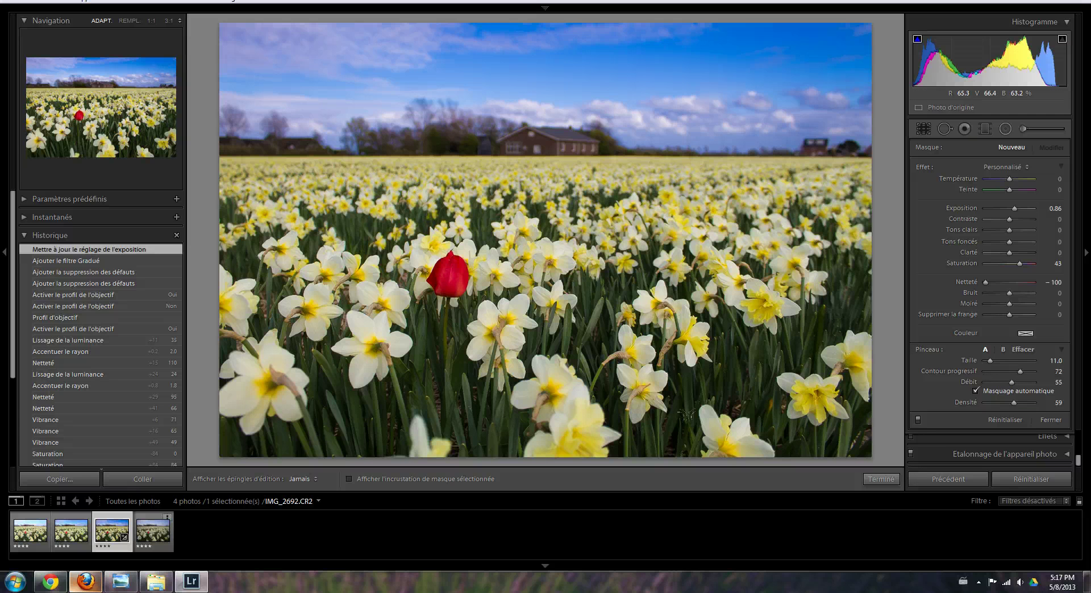
pyautogui.moveTo(779, 405); pyautogui.dragTo(785, 402)
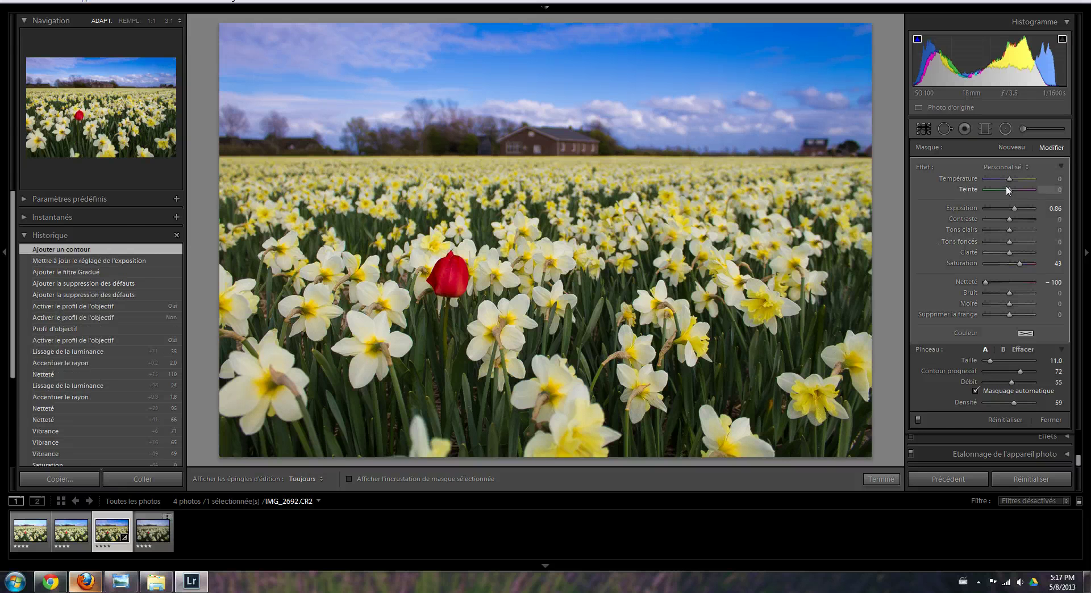
pyautogui.moveTo(1012, 213); pyautogui.dragTo(980, 212)
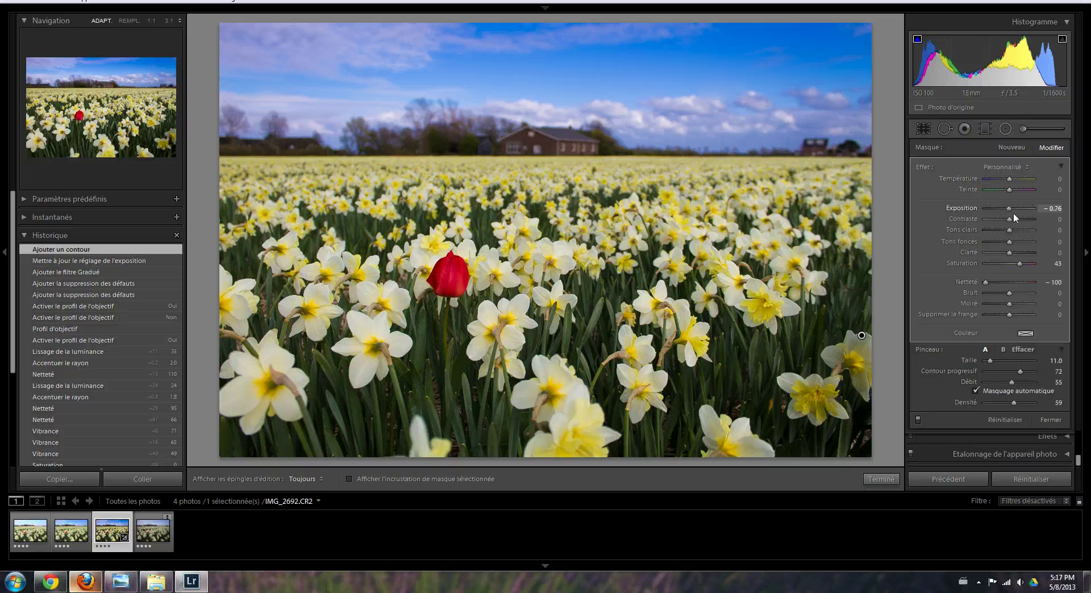
pyautogui.moveTo(1029, 213)
pyautogui.mouseDown()
pyautogui.moveTo(1052, 220)
pyautogui.moveTo(990, 220)
pyautogui.mouseUp()
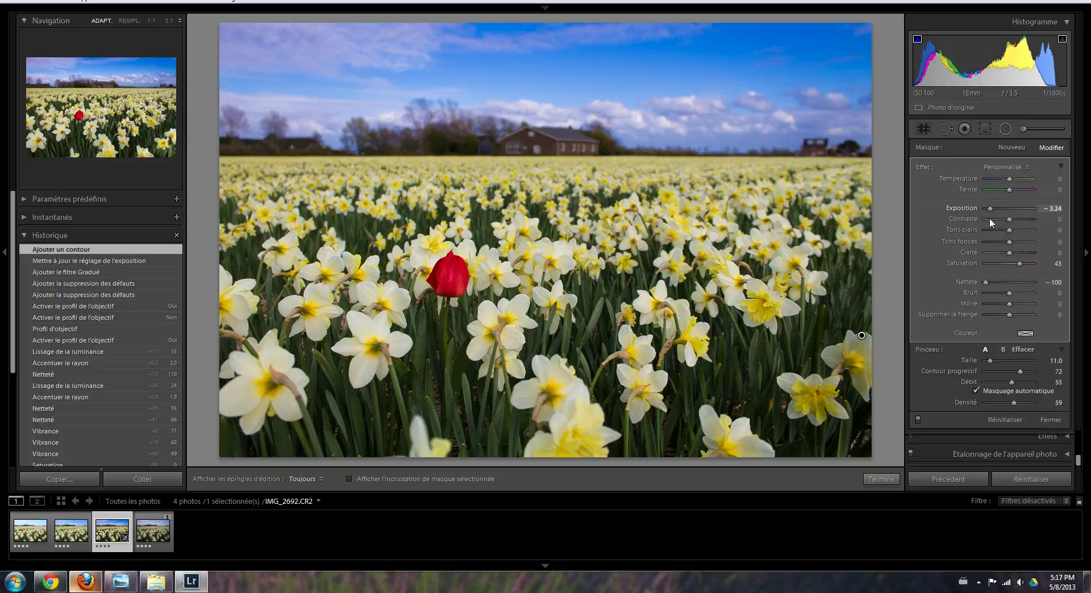